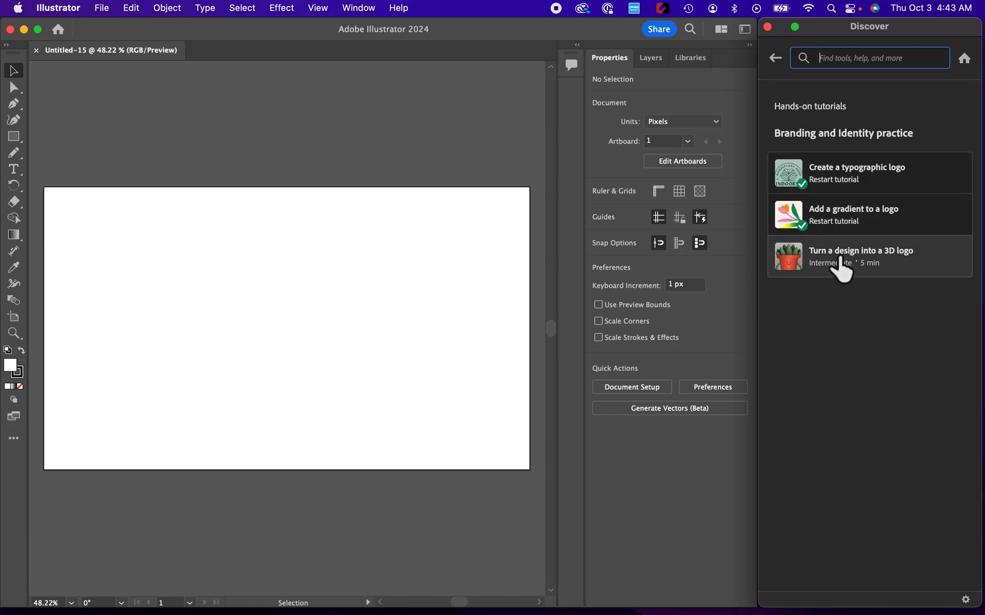
Step: Start the hands-on tutorial "Turn a design into a 3D logo"
{"action": "left_click", "coordinate": [842, 263]}
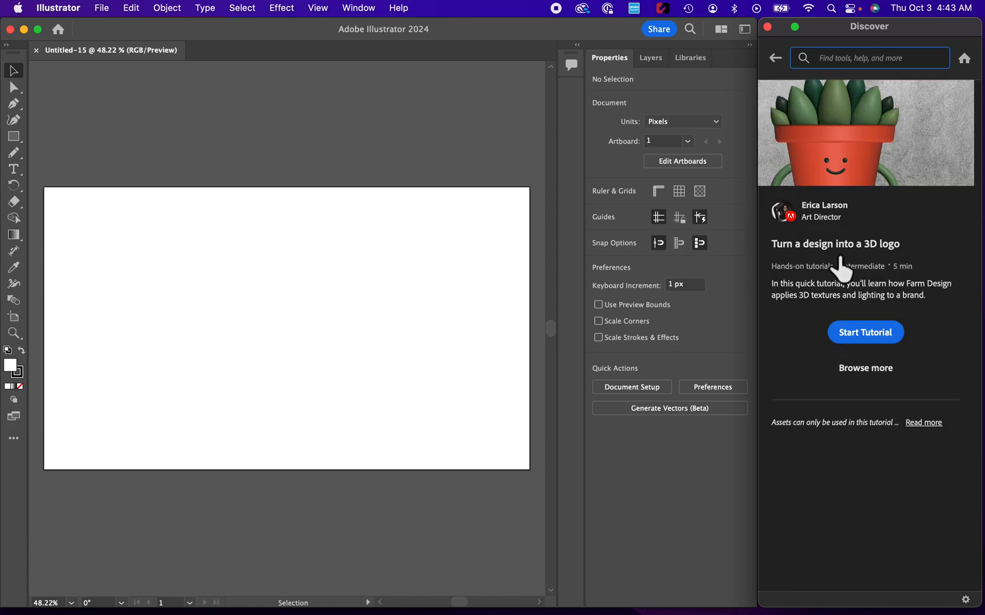
{"action": "left_click", "coordinate": [879, 335]}
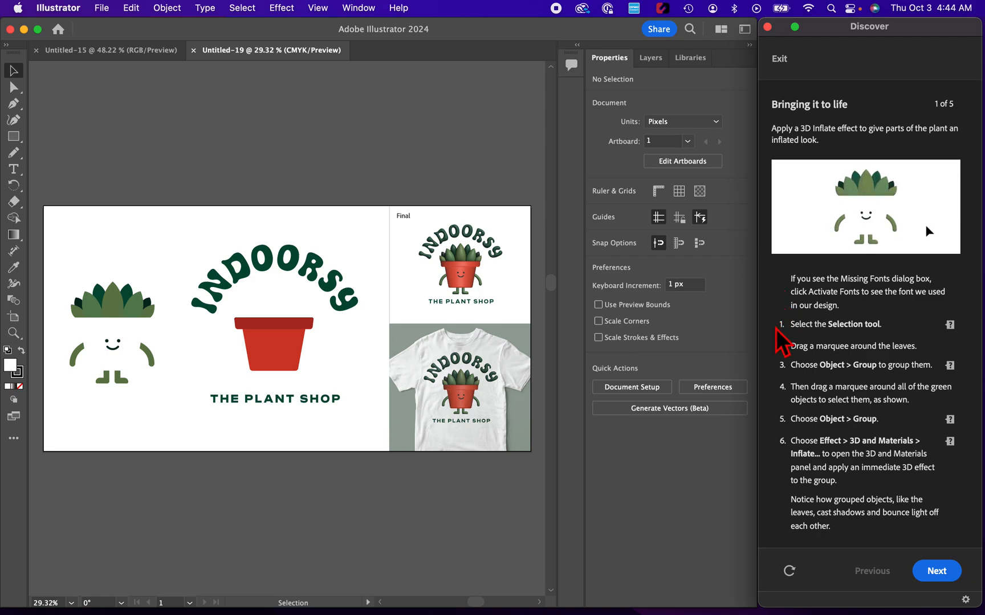
Step: Select all the leaves of the plant character and group them
{"action": "left_click", "coordinate": [14, 71]}
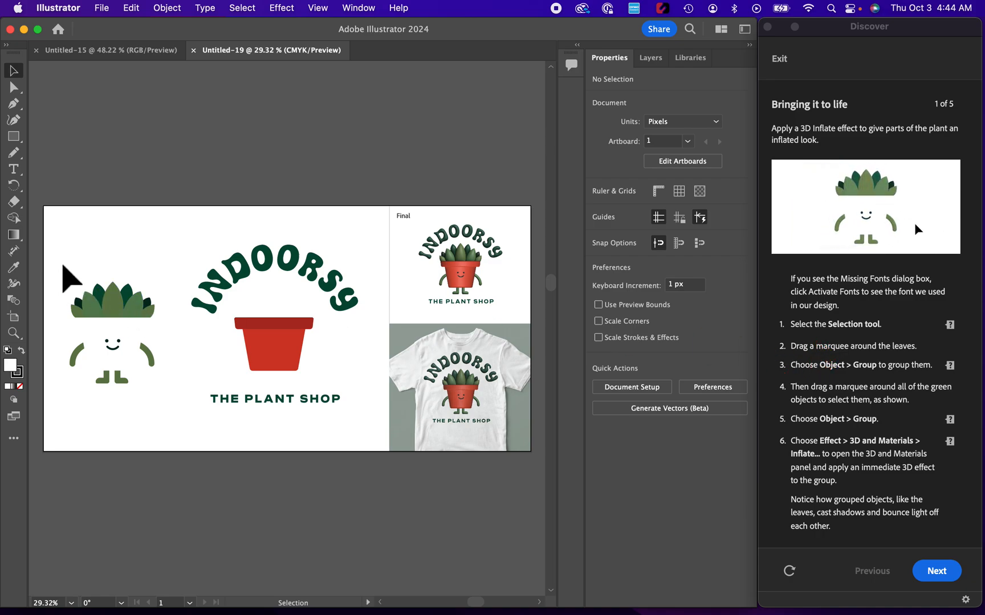
{"action": "left_click_drag", "start_coordinate": [63, 265], "coordinate": [170, 334]}
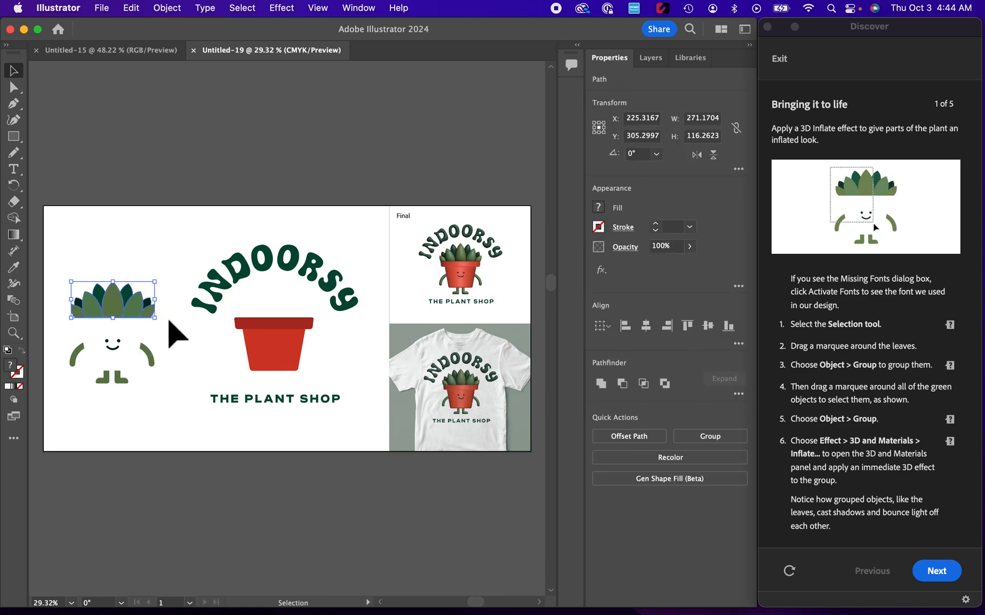
{"action": "left_click", "coordinate": [173, 9]}
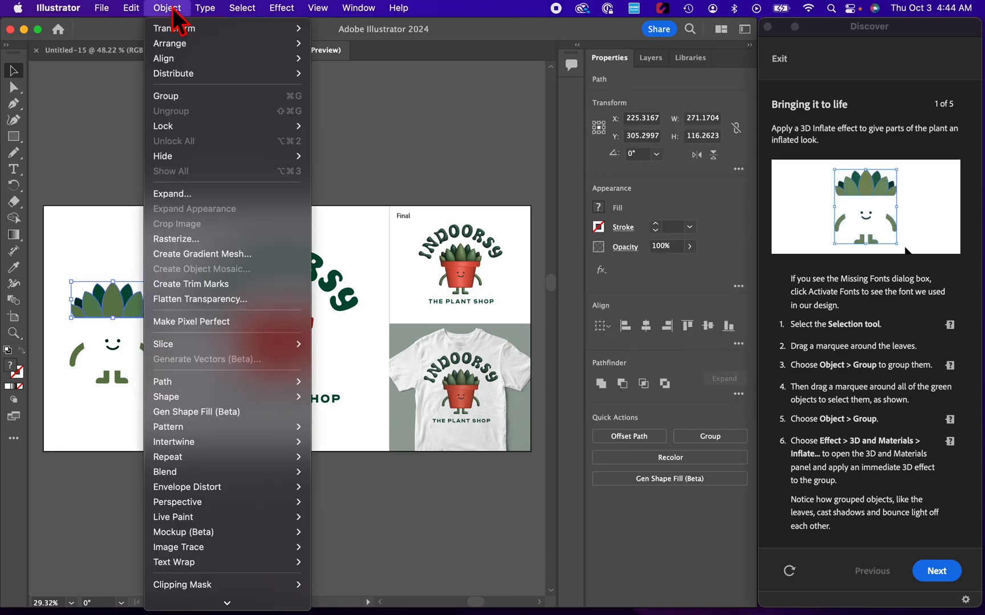
{"action": "left_click", "coordinate": [194, 97]}
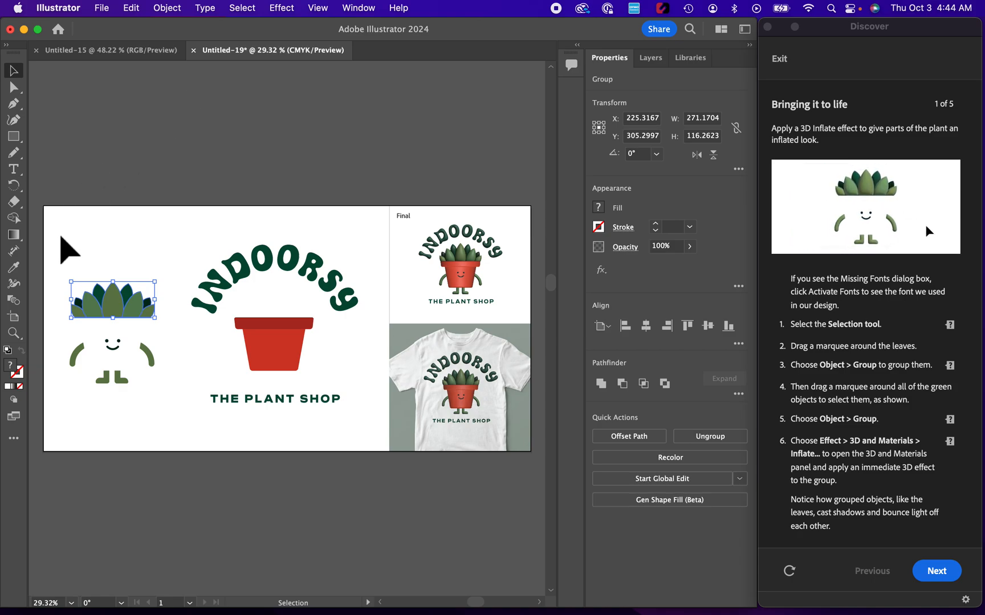
Step: Group the whole plant character, including leaves, face, arms and legs, and apply the 3D Inflate effect to it
{"action": "left_click_drag", "start_coordinate": [60, 239], "coordinate": [170, 409]}
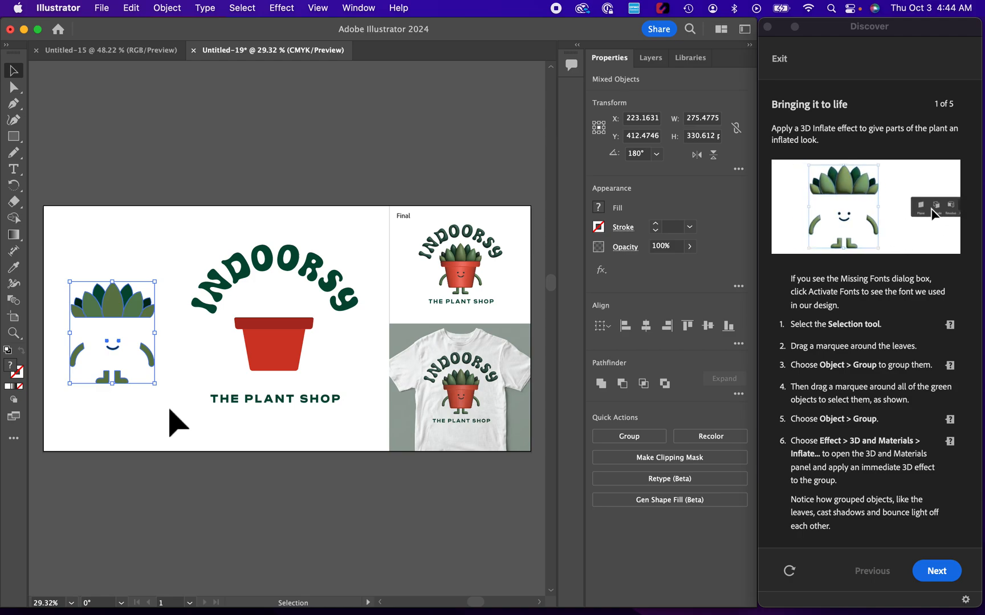
{"action": "left_click", "coordinate": [627, 437]}
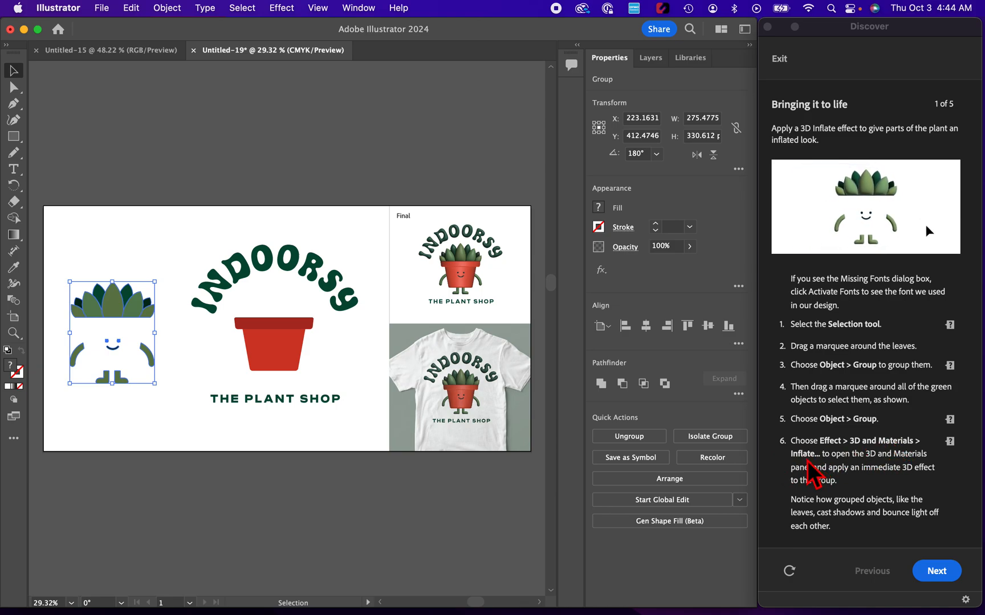
{"action": "left_click", "coordinate": [291, 9]}
{"action": "mouse_move", "coordinate": [318, 114]}
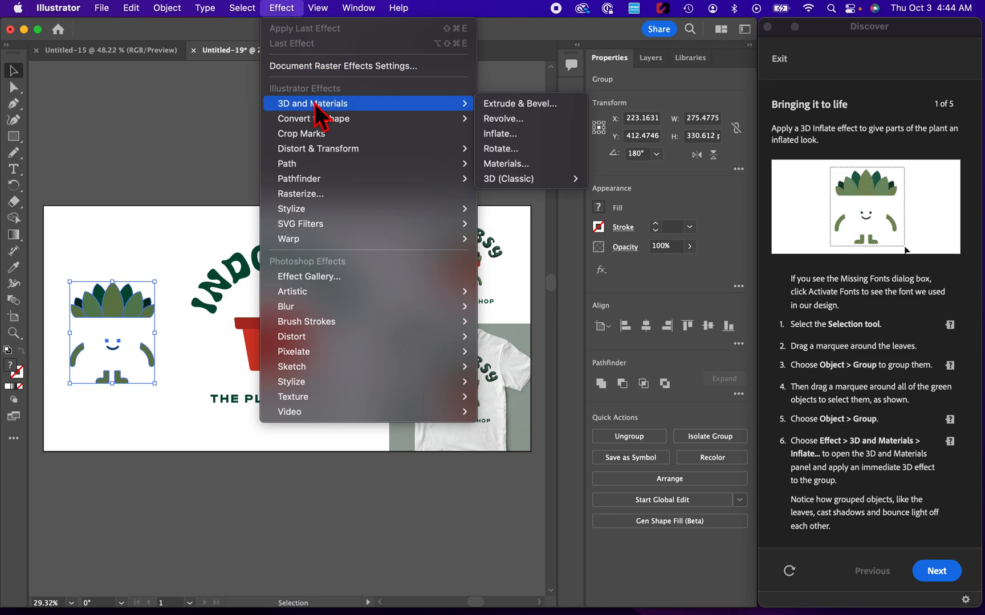
{"action": "left_click", "coordinate": [506, 134]}
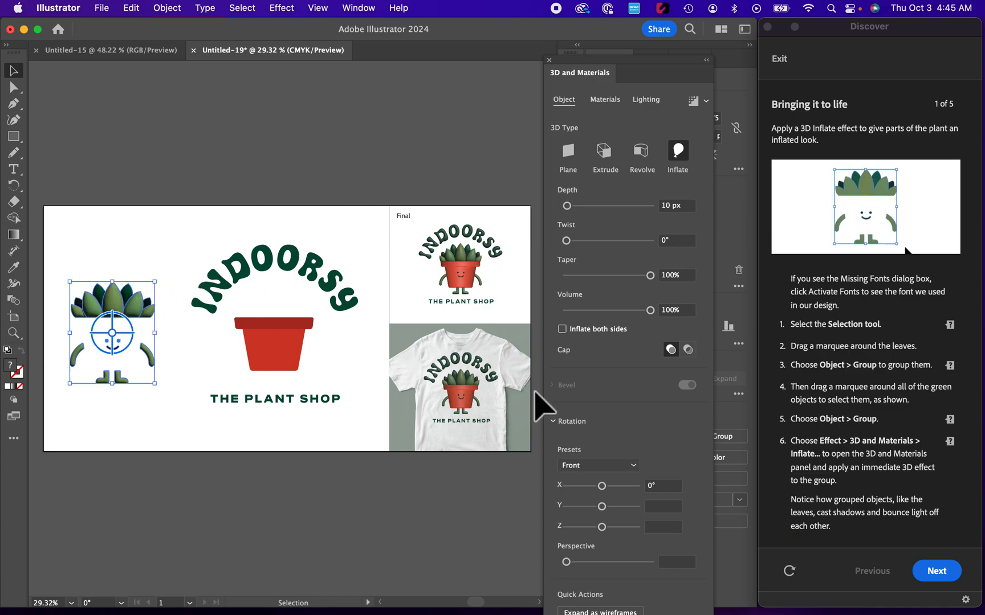
{"action": "left_click", "coordinate": [935, 573]}
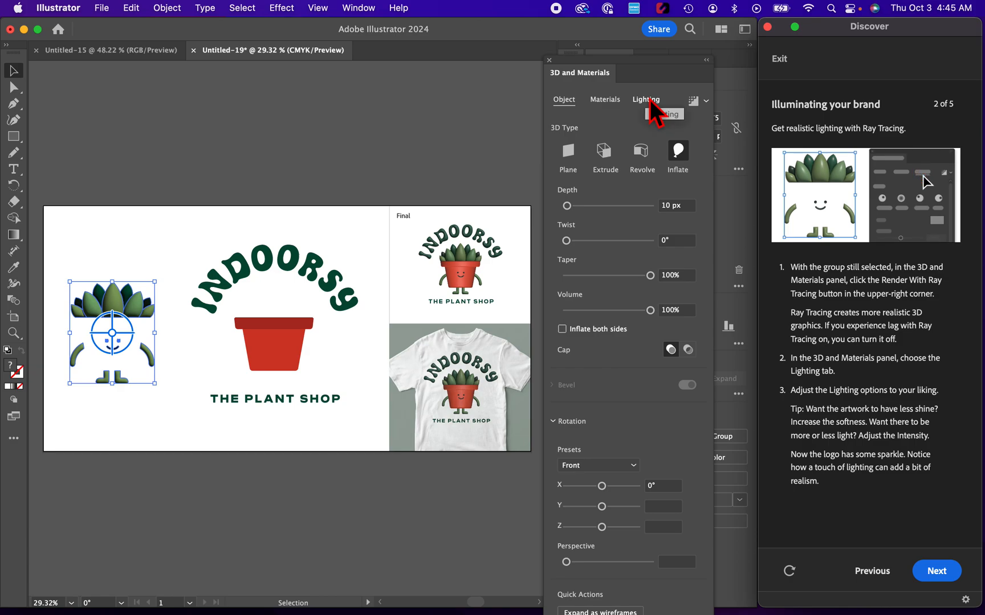
Step: Render the plant character with ray tracing and move its light to about 139° rotation and 32° height
{"action": "left_click", "coordinate": [700, 108]}
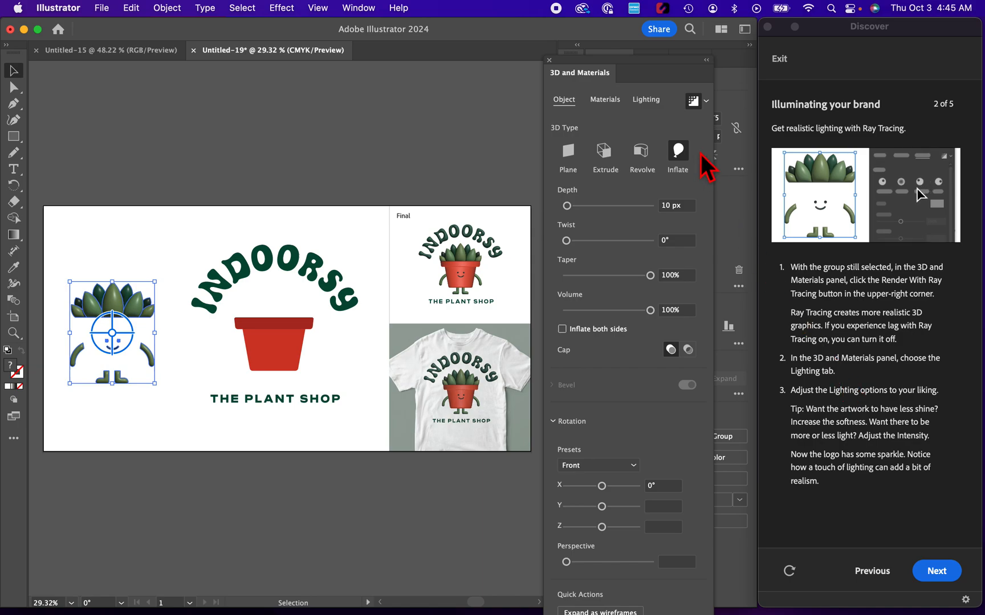
{"action": "left_click", "coordinate": [646, 100]}
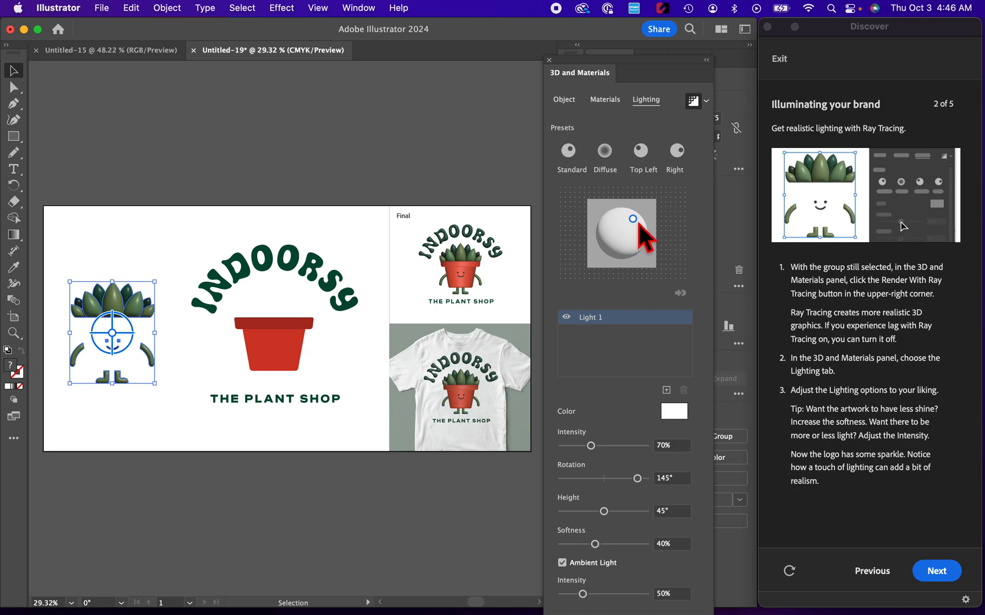
{"action": "left_click_drag", "start_coordinate": [636, 222], "coordinate": [636, 237]}
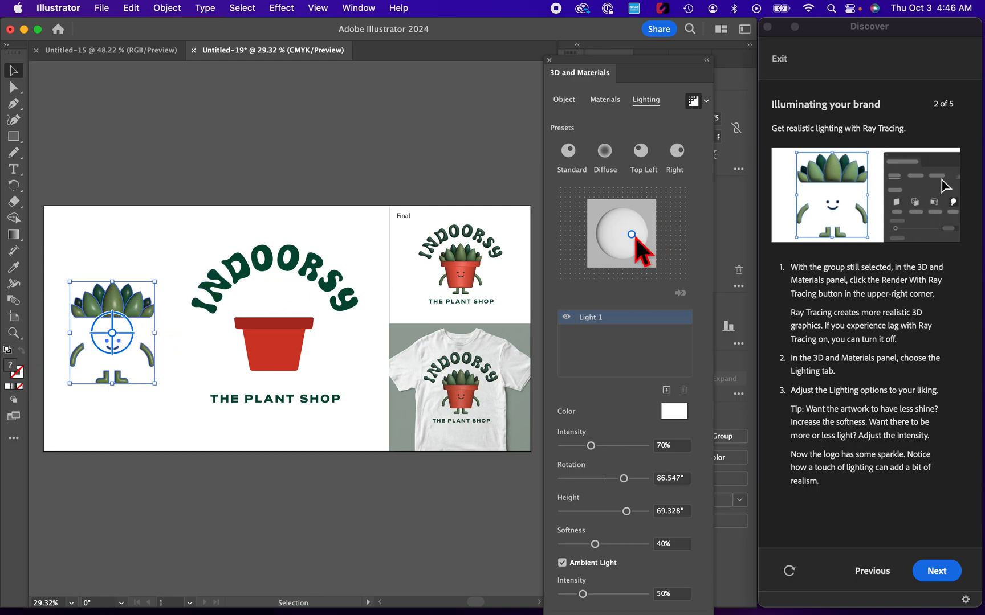
{"action": "left_click_drag", "start_coordinate": [618, 234], "coordinate": [605, 226]}
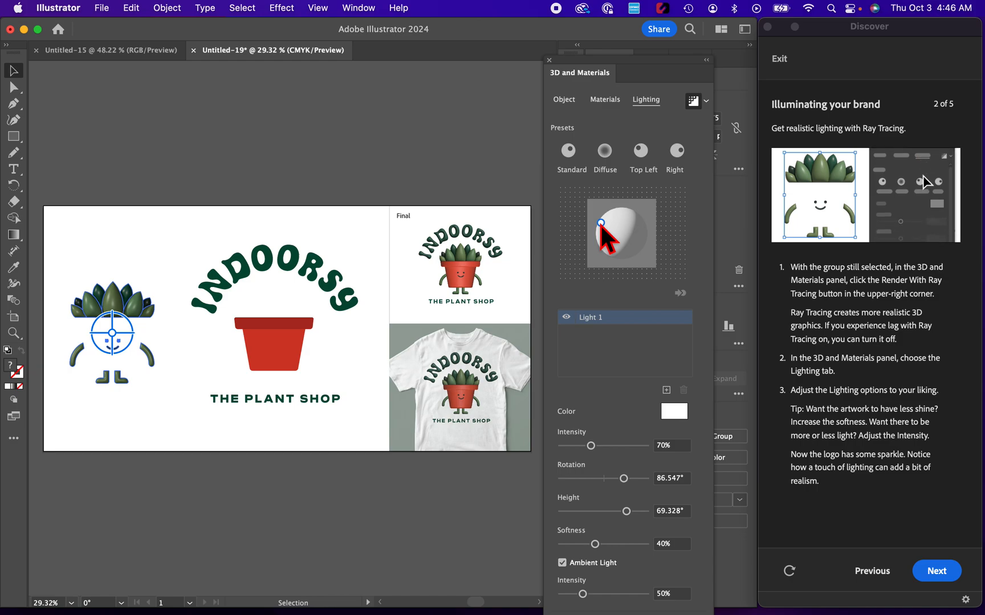
{"action": "mouse_move", "coordinate": [601, 226]}
{"action": "left_mouse_down"}
{"action": "mouse_move", "coordinate": [653, 230]}
{"action": "mouse_move", "coordinate": [653, 246]}
{"action": "mouse_move", "coordinate": [639, 219]}
{"action": "left_mouse_up"}
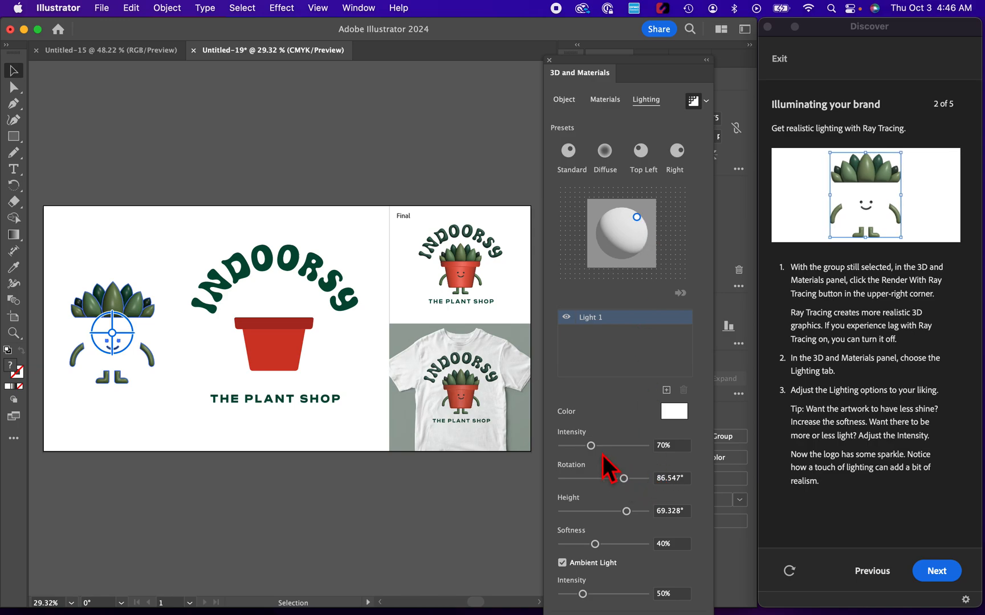
Step: Set the plant character's light intensity to 55% and its softness to 22%
{"action": "mouse_move", "coordinate": [596, 447]}
{"action": "left_mouse_down"}
{"action": "mouse_move", "coordinate": [613, 449]}
{"action": "mouse_move", "coordinate": [590, 450]}
{"action": "left_mouse_up"}
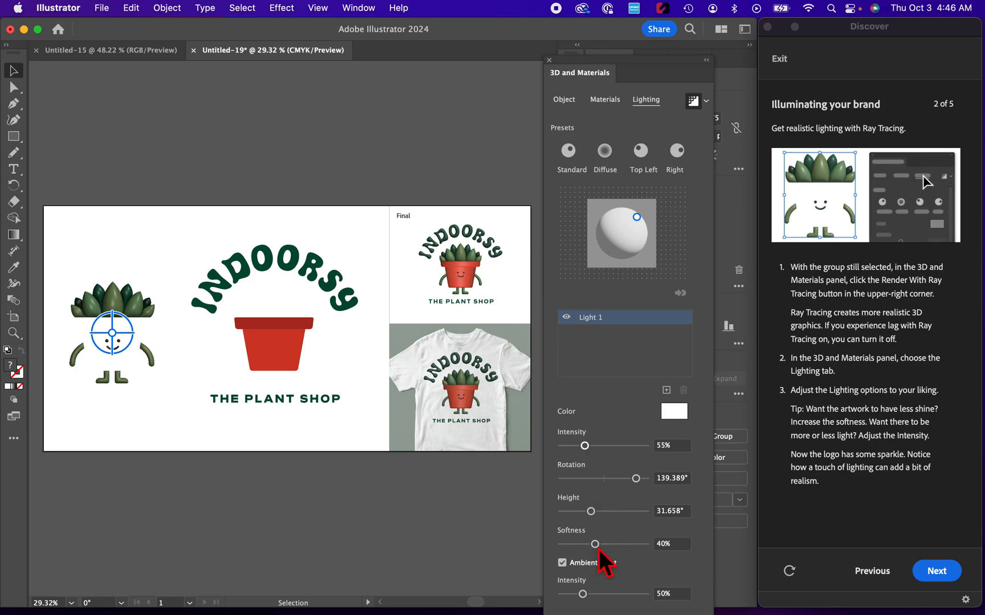
{"action": "mouse_move", "coordinate": [596, 546]}
{"action": "left_mouse_down"}
{"action": "mouse_move", "coordinate": [634, 547]}
{"action": "mouse_move", "coordinate": [584, 547]}
{"action": "left_mouse_up"}
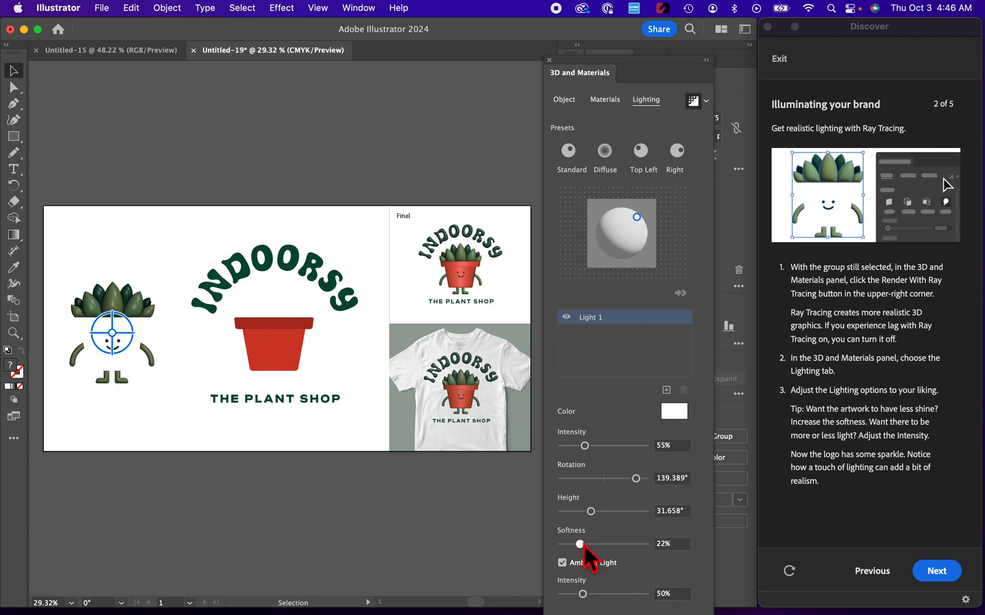
{"action": "left_click", "coordinate": [933, 569]}
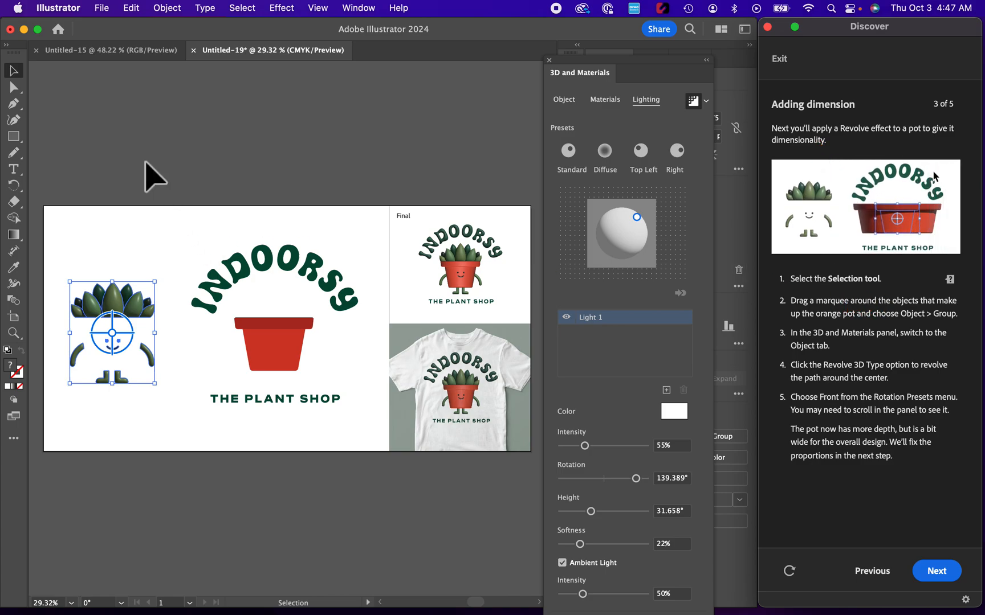
Step: Select the rim and body of the red pot and group them
{"action": "left_click", "coordinate": [14, 72]}
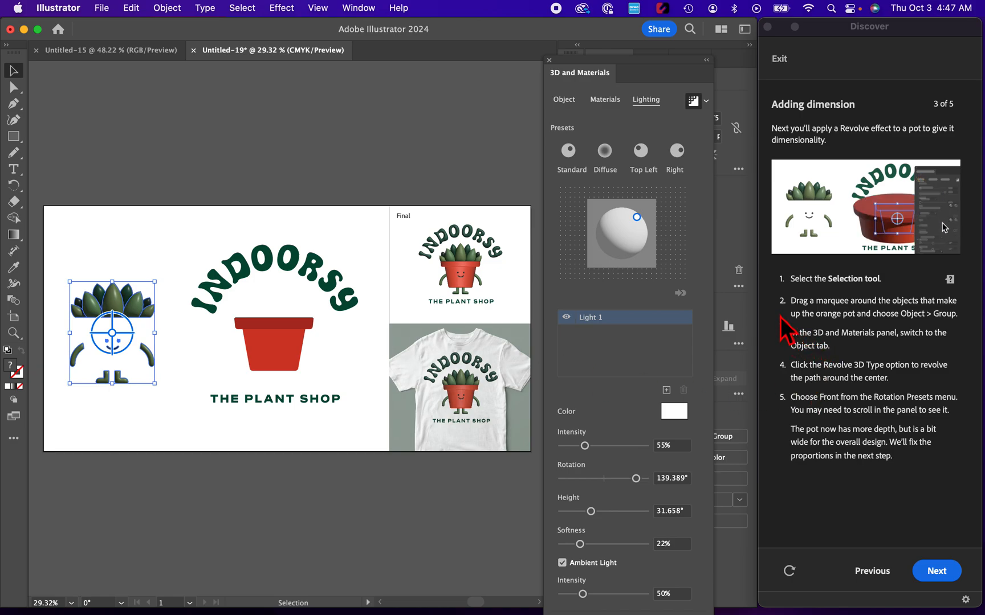
{"action": "left_click_drag", "start_coordinate": [228, 308], "coordinate": [320, 383]}
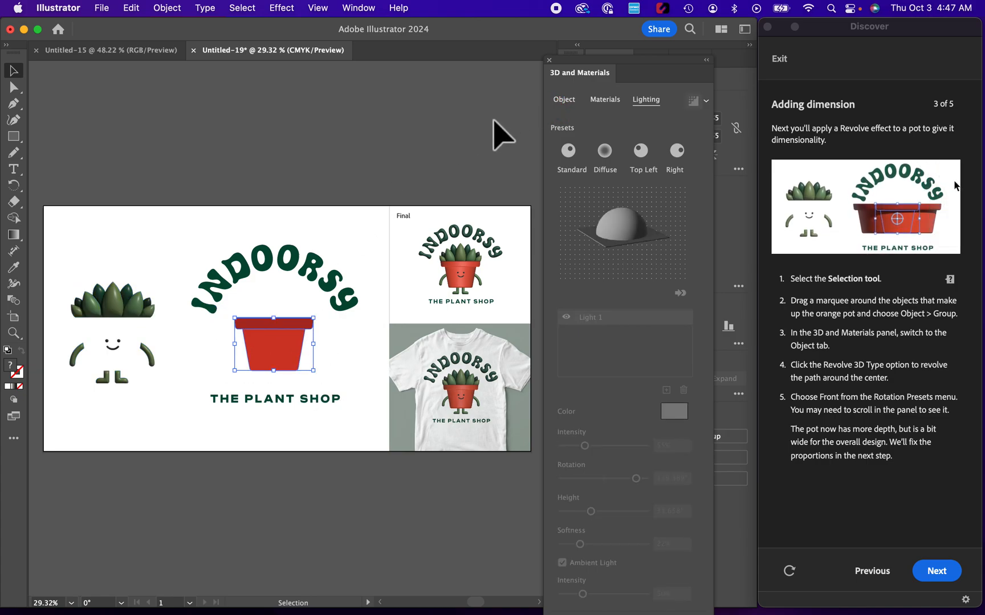
{"action": "left_click", "coordinate": [549, 60]}
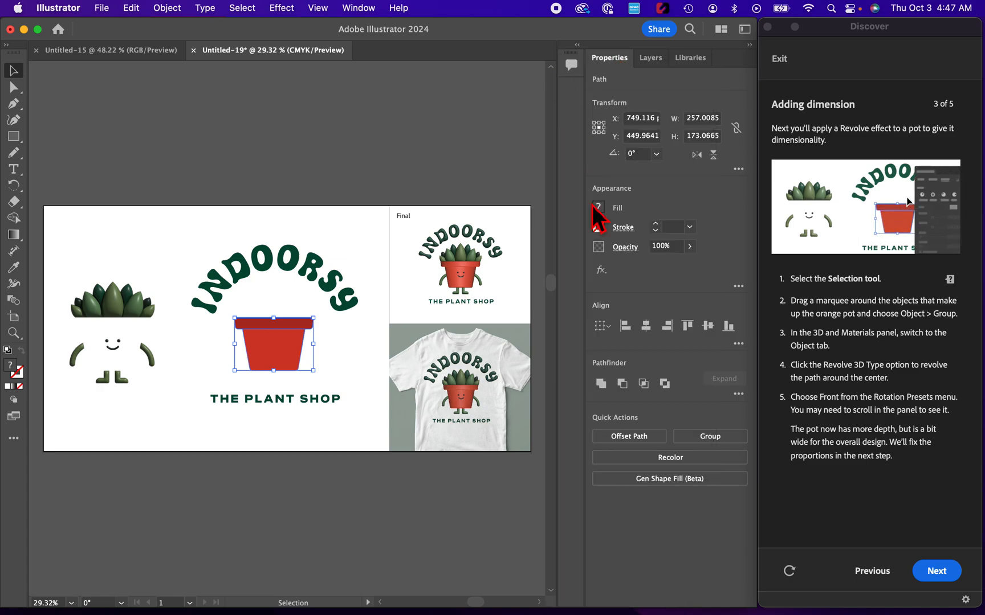
{"action": "left_click", "coordinate": [720, 439]}
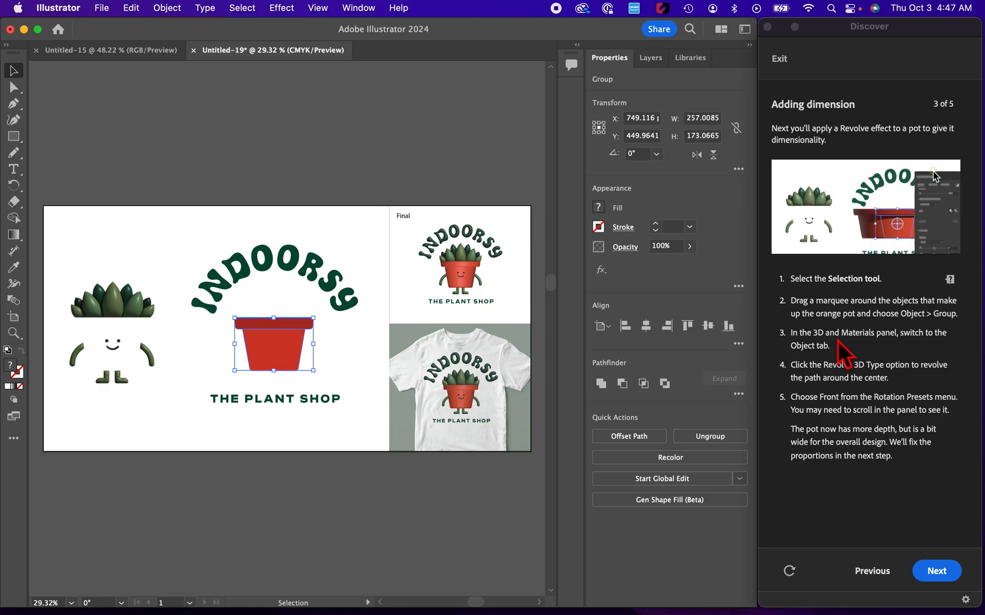
Step: Apply the 3D Revolve type to the pot group and rotate it to a front view, about X 180°, Y -151°, Z 180°
{"action": "left_click", "coordinate": [322, 9]}
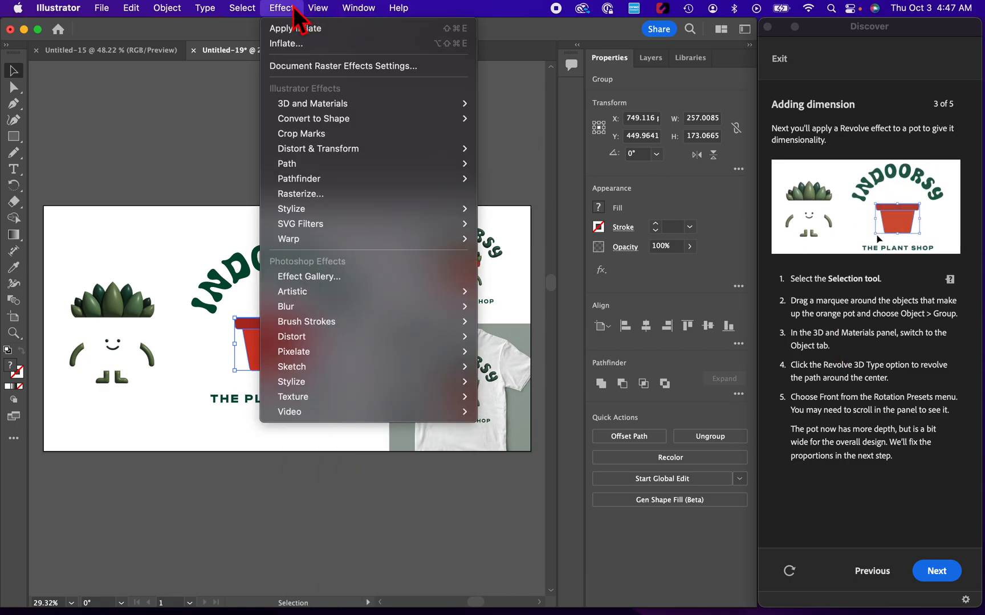
{"action": "mouse_move", "coordinate": [359, 8]}
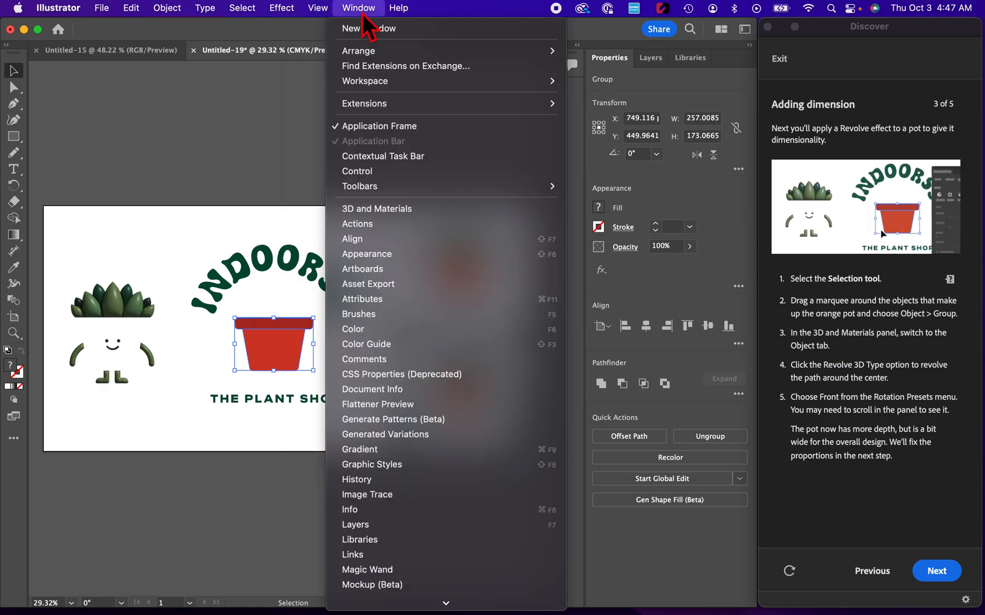
{"action": "left_click", "coordinate": [392, 209]}
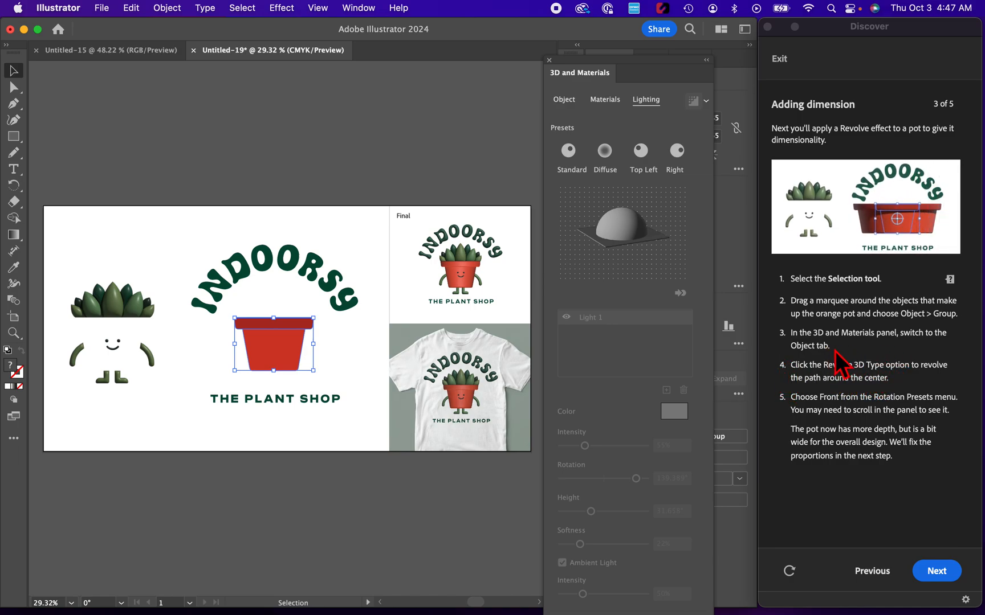
{"action": "left_click", "coordinate": [565, 103]}
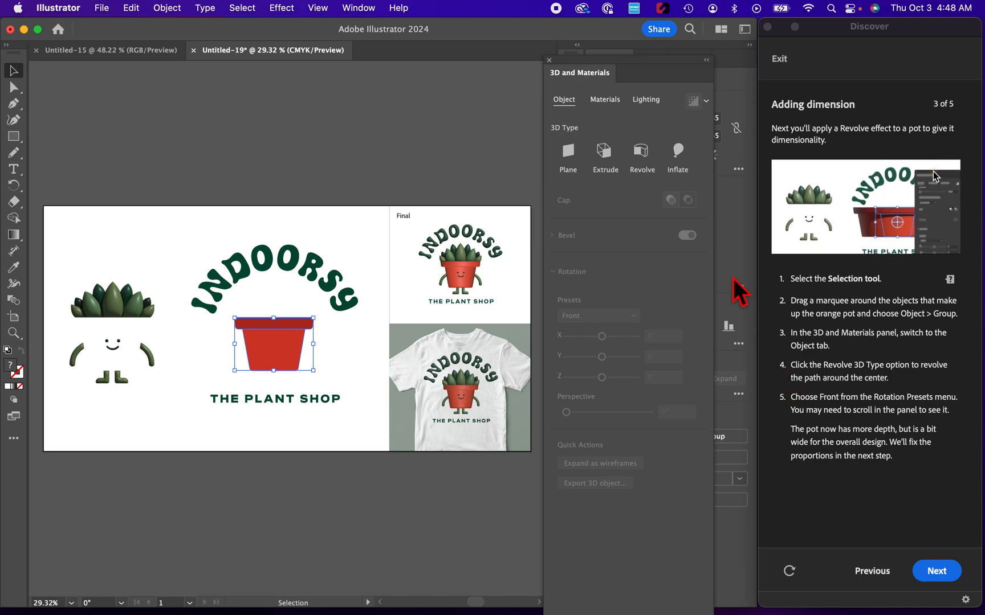
{"action": "left_click", "coordinate": [650, 158]}
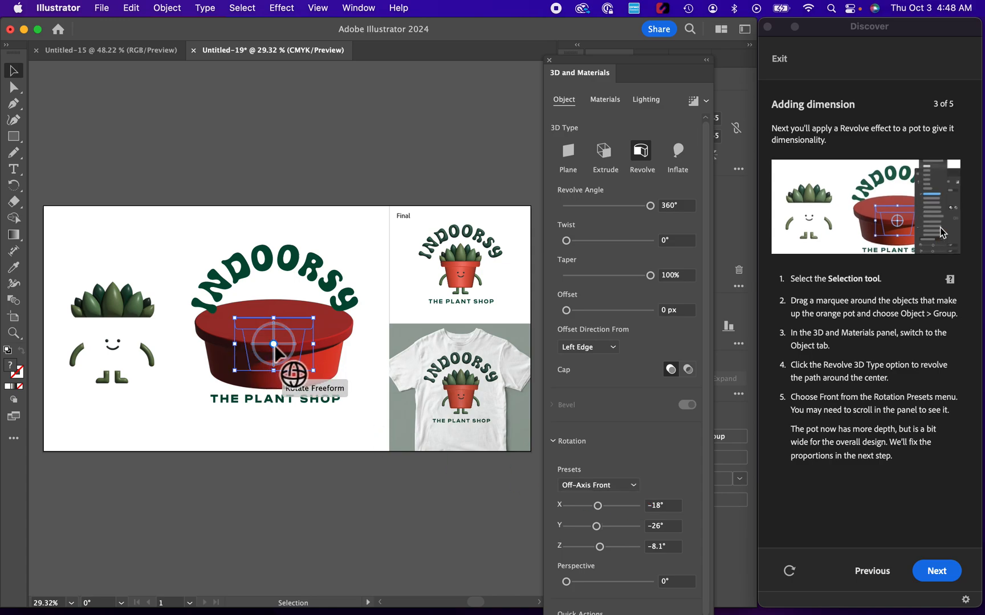
{"action": "left_click_drag", "start_coordinate": [274, 346], "coordinate": [273, 333]}
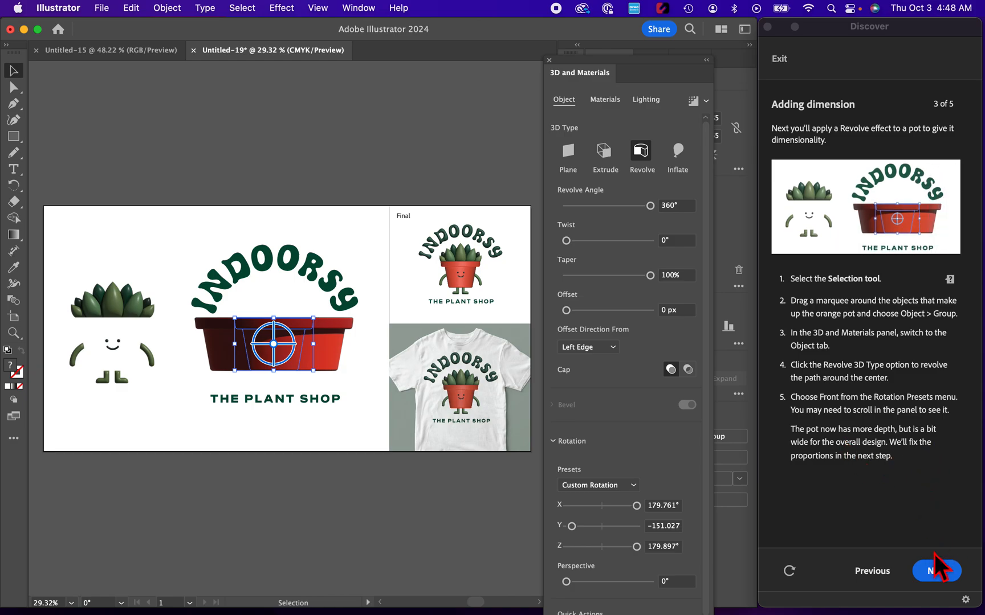
{"action": "left_click", "coordinate": [936, 572]}
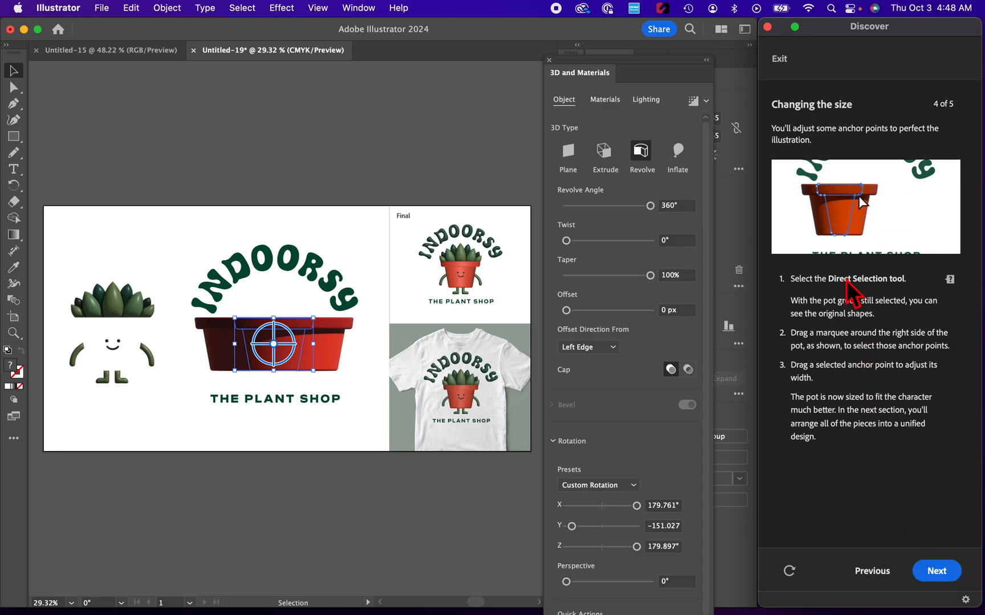
Step: Narrow the revolved pot by moving its right-side anchor points inward with the Direct Selection tool
{"action": "left_click", "coordinate": [15, 88]}
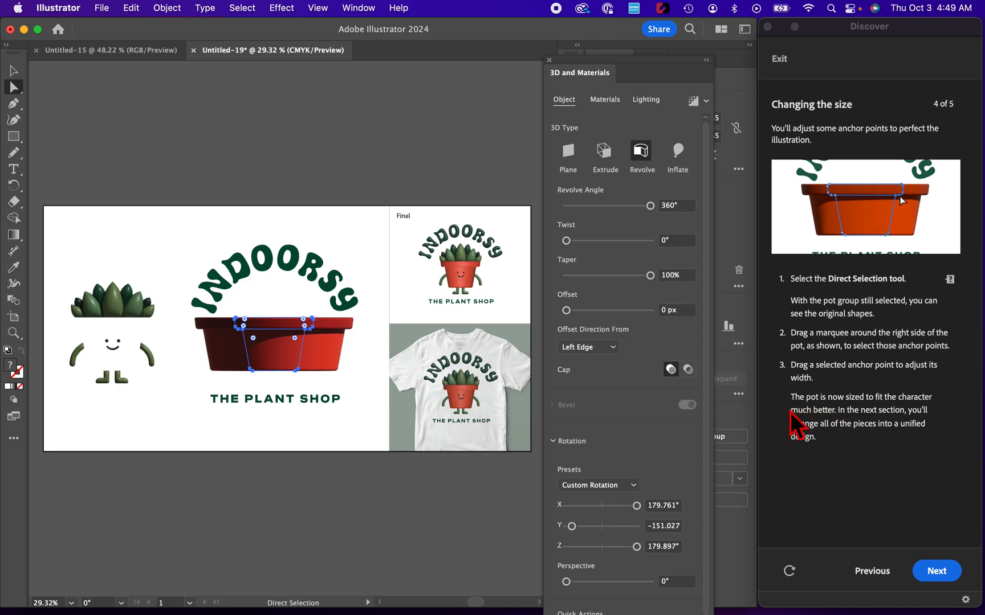
{"action": "left_click_drag", "start_coordinate": [291, 307], "coordinate": [328, 402]}
{"action": "left_click_drag", "start_coordinate": [297, 370], "coordinate": [257, 371]}
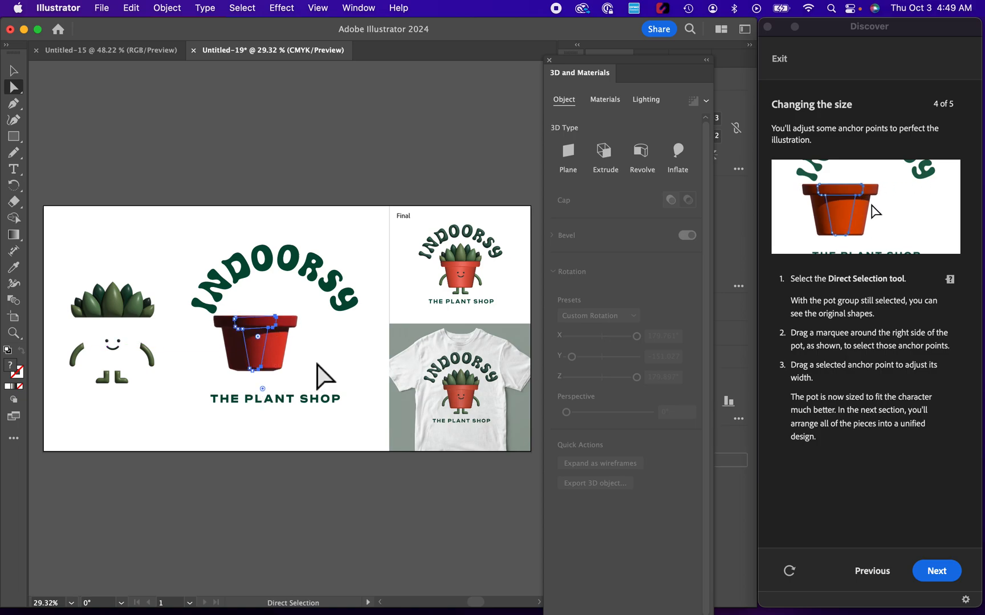
{"action": "left_click", "coordinate": [937, 571]}
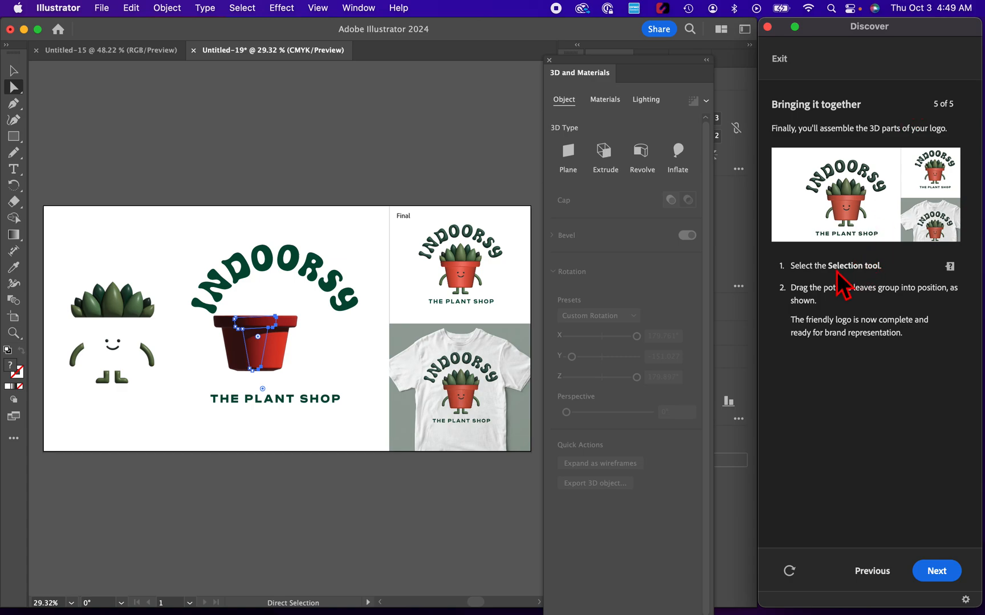
Step: Move the 3D pot onto the plant character, between the leaves and the legs
{"action": "left_click", "coordinate": [14, 71]}
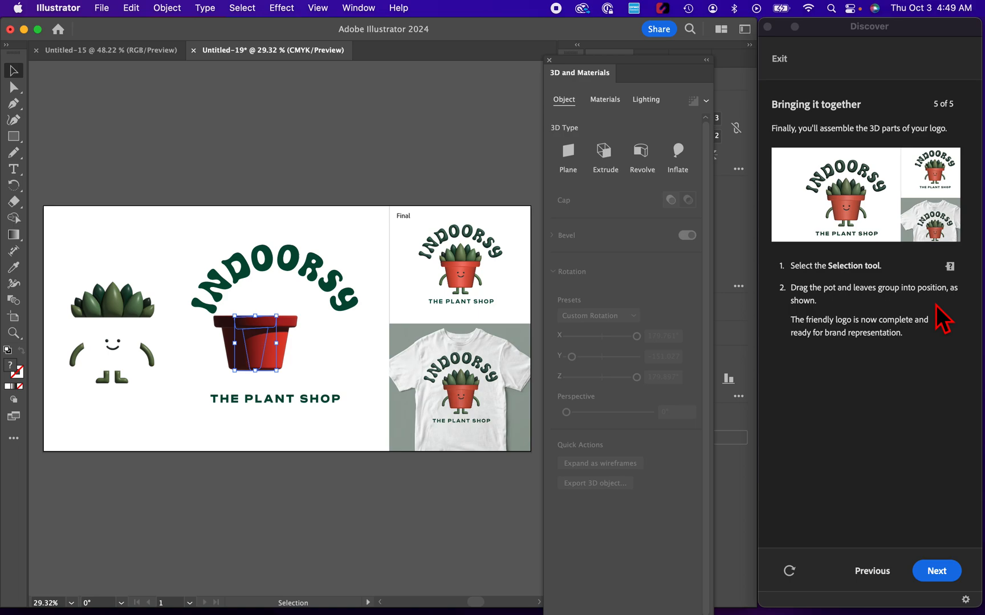
{"action": "left_click", "coordinate": [324, 341]}
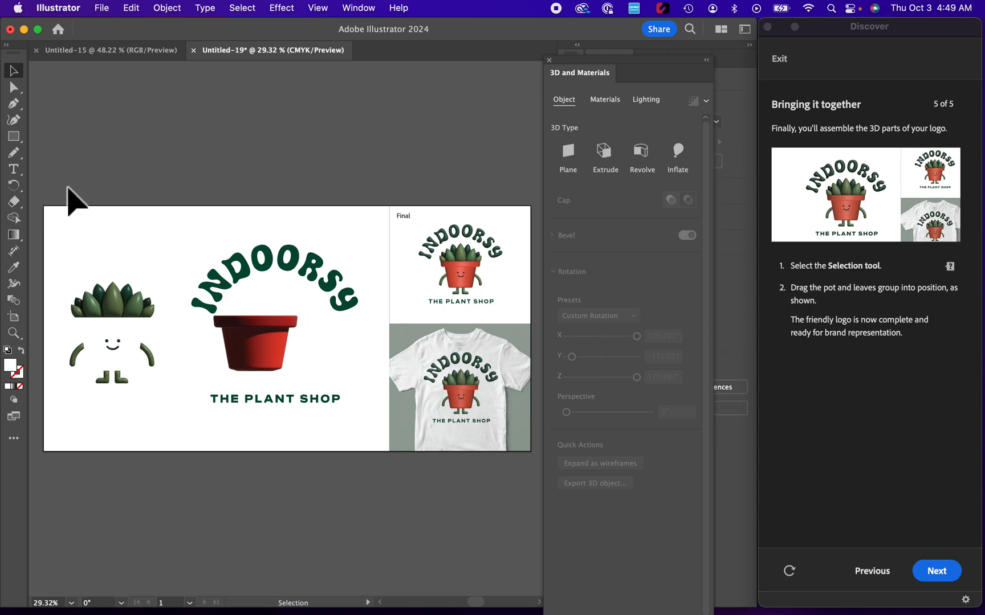
{"action": "left_click_drag", "start_coordinate": [280, 338], "coordinate": [135, 342]}
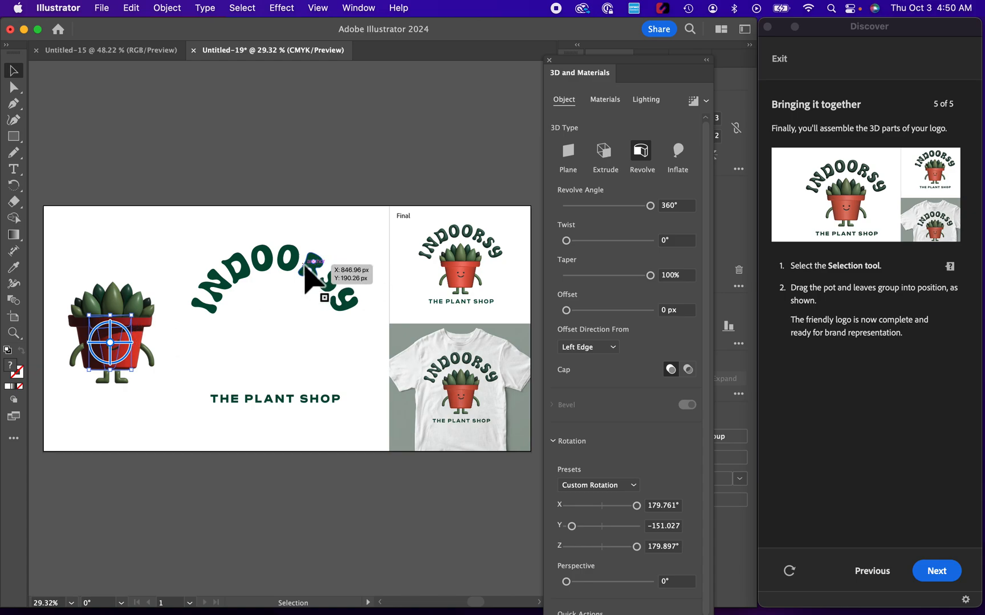
Step: Move the assembled pot and plant between the arched INDOORSY lettering and THE PLANT SHOP text, and finish the tutorial
{"action": "left_click_drag", "start_coordinate": [69, 251], "coordinate": [170, 427]}
{"action": "left_click_drag", "start_coordinate": [107, 307], "coordinate": [273, 302]}
{"action": "left_click", "coordinate": [331, 139]}
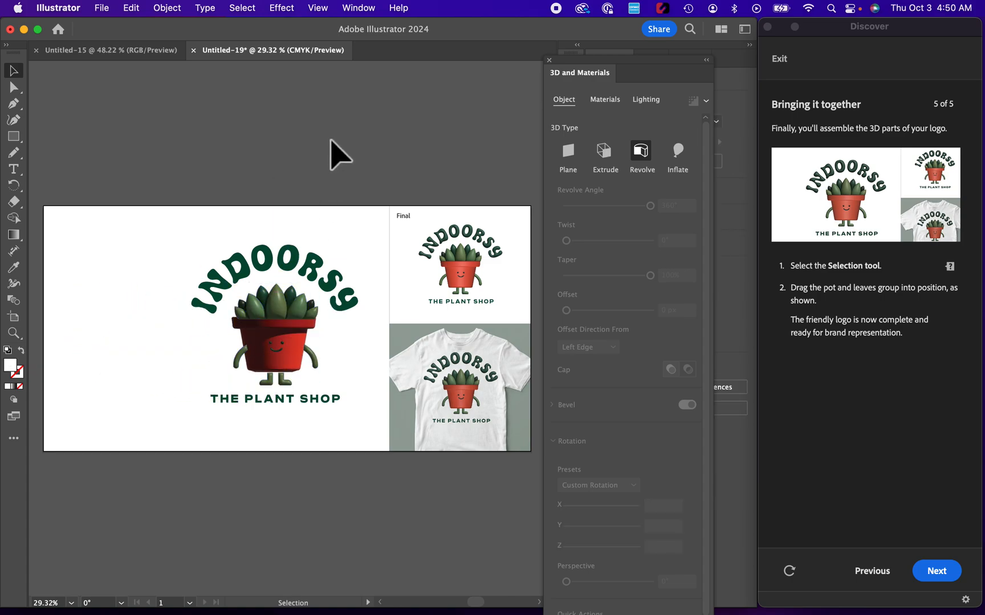
{"action": "left_click", "coordinate": [936, 573]}
{"action": "left_click", "coordinate": [936, 573]}
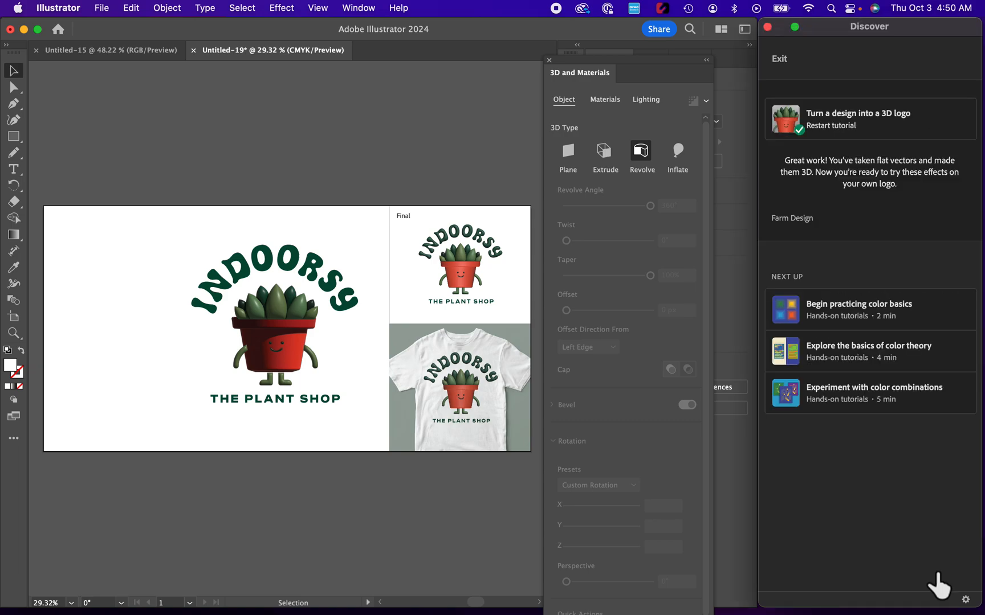